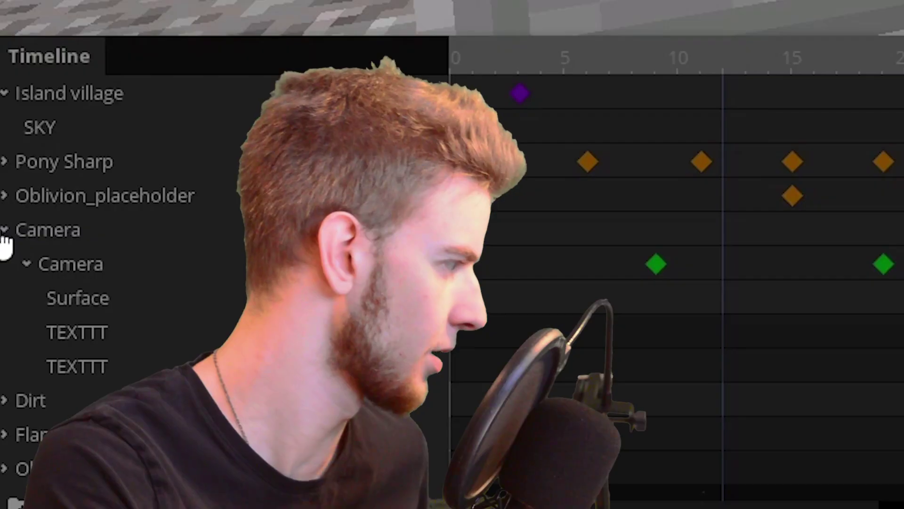
Remove the unused Pony Sharp object and other extra objects from the timeline.
{"action": "left_click", "coordinate": [3, 391]}
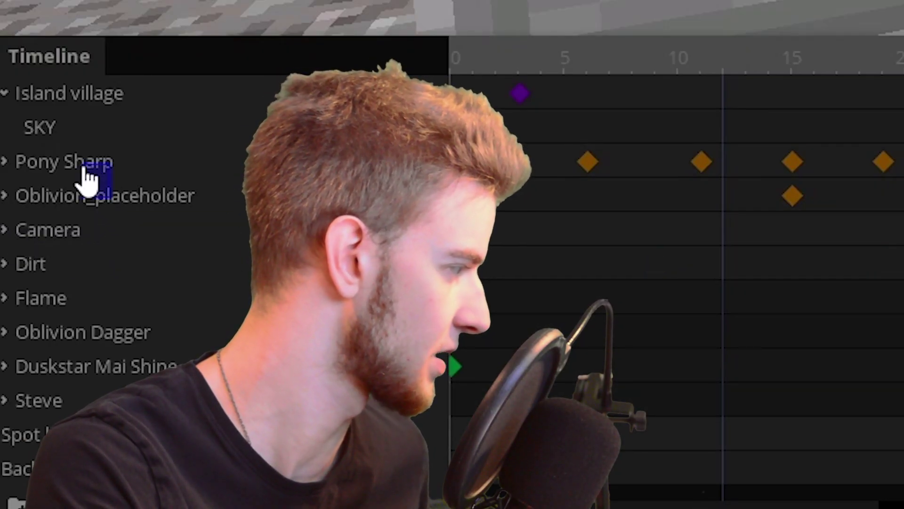
{"action": "left_click", "coordinate": [87, 180], "text": "shift"}
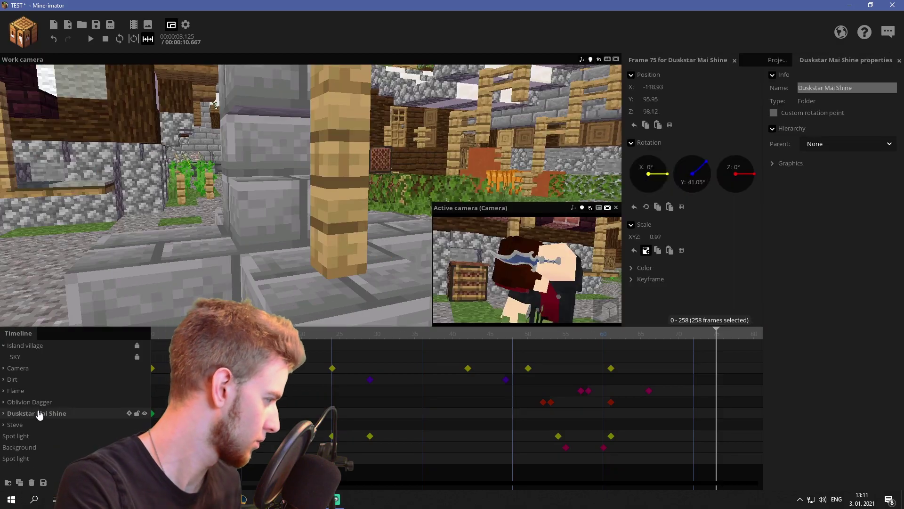
{"action": "left_click", "coordinate": [31, 482]}
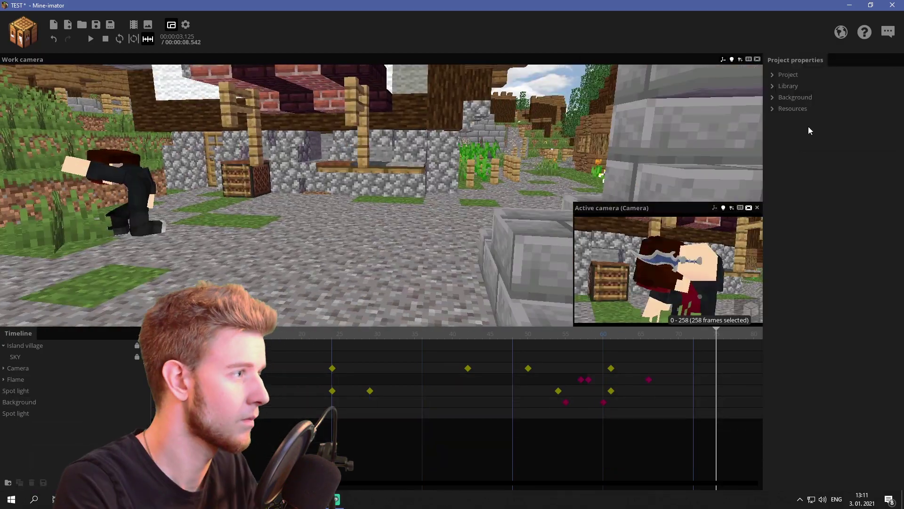
Delete the unused Hair3, Hair2, Body and Rounded_Edges templates from the project library.
{"action": "left_click", "coordinate": [800, 90]}
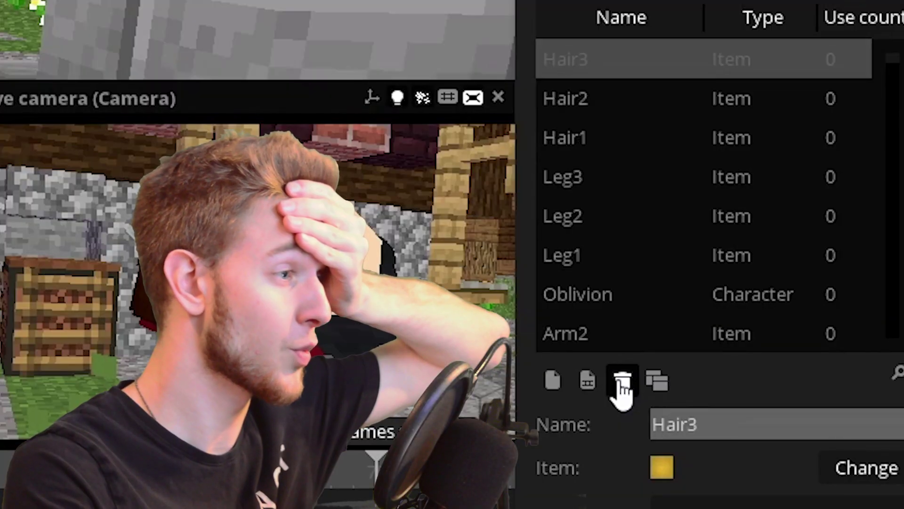
{"action": "left_click", "coordinate": [622, 384]}
{"action": "left_click", "coordinate": [622, 384]}
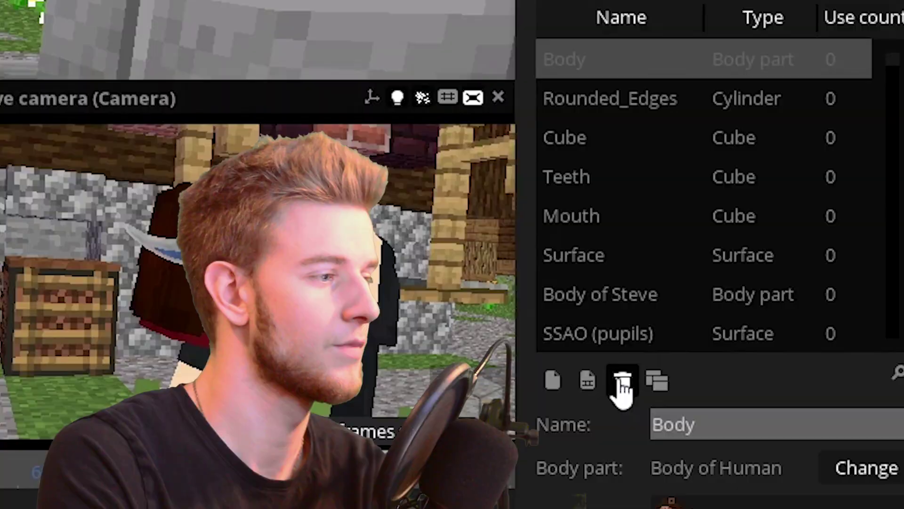
{"action": "left_click", "coordinate": [622, 383]}
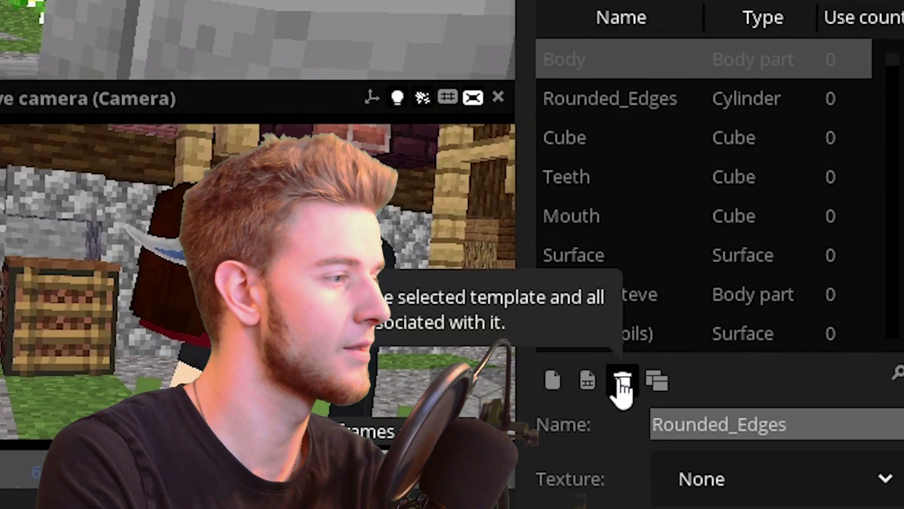
{"action": "left_click", "coordinate": [621, 384]}
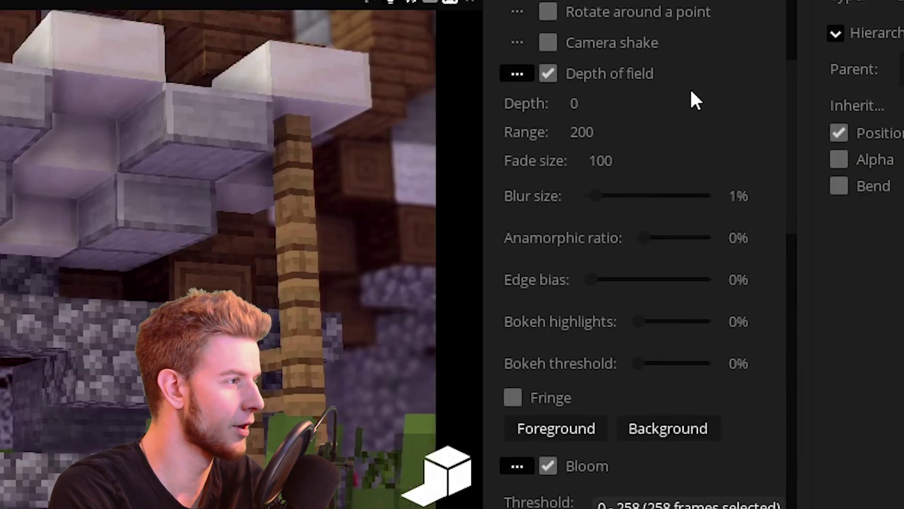
Bring up the render settings and toggle Camera effects off and back on to compare.
{"action": "left_click_drag", "start_coordinate": [794, 113], "coordinate": [804, 313]}
{"action": "scroll", "coordinate": [773, 283], "scroll_direction": "up", "scroll_amount": 1}
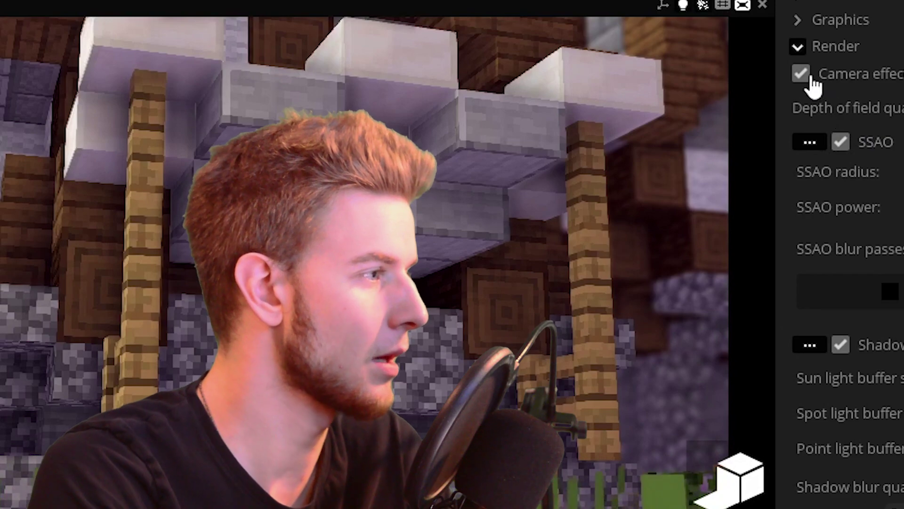
{"action": "left_click", "coordinate": [806, 77]}
{"action": "left_click", "coordinate": [809, 78]}
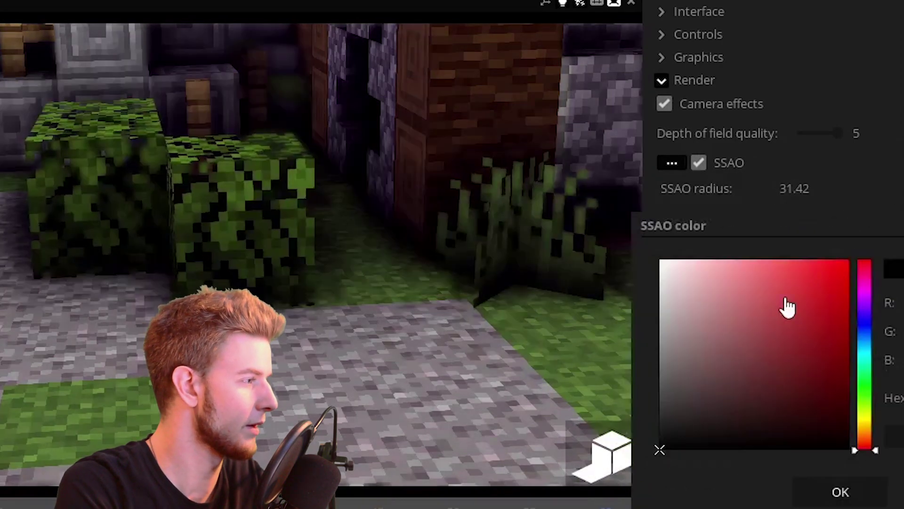
Adjust the SSAO radius and red tint, then switch SSAO off to compare the scene.
{"action": "left_click_drag", "start_coordinate": [787, 306], "coordinate": [849, 277]}
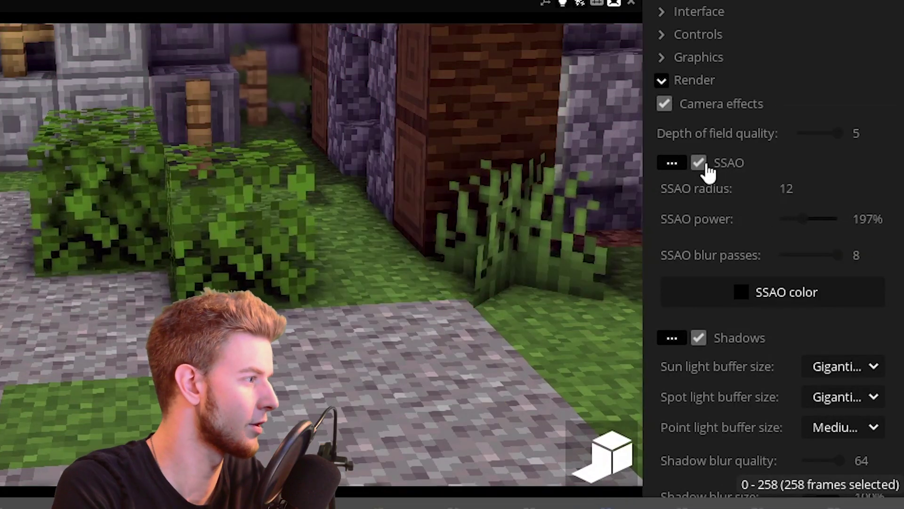
{"action": "left_click", "coordinate": [699, 163]}
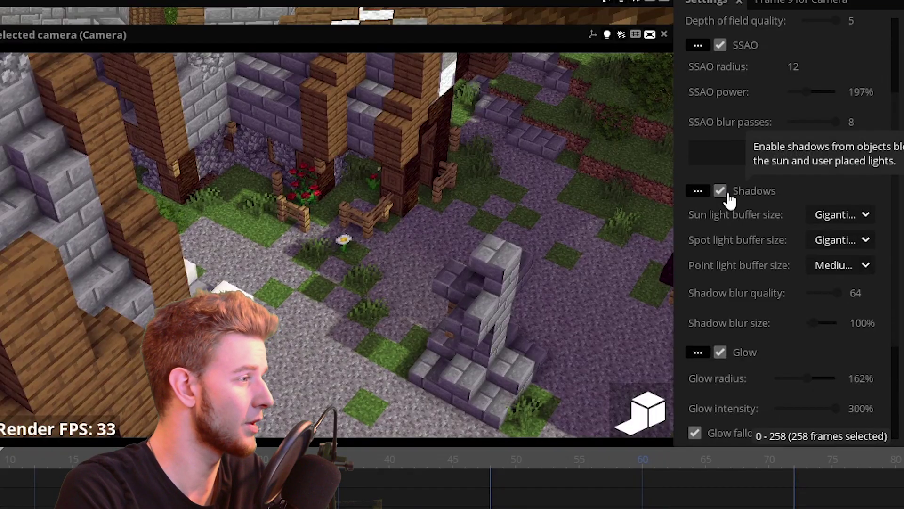
Toggle Shadows off and on twice to compare, leaving shadows enabled.
{"action": "left_click", "coordinate": [721, 191]}
{"action": "left_click", "coordinate": [720, 190]}
{"action": "left_click", "coordinate": [721, 190]}
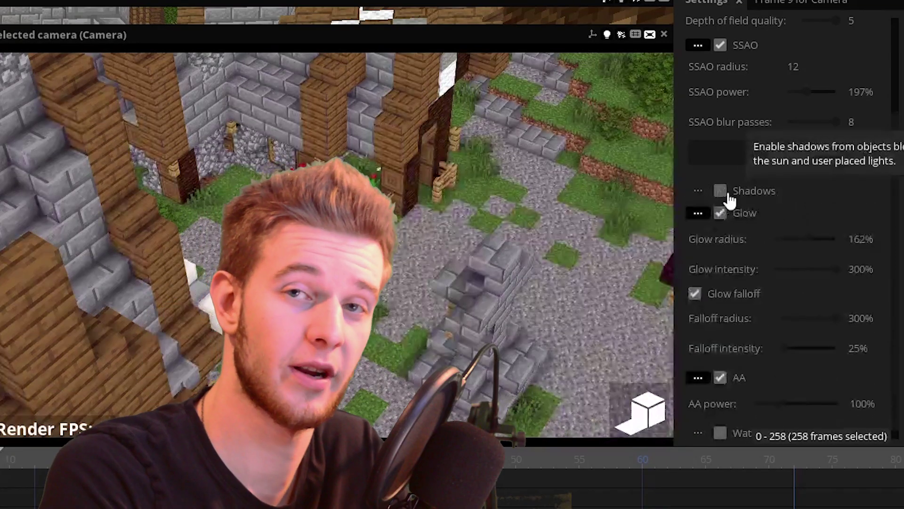
{"action": "left_click", "coordinate": [720, 191]}
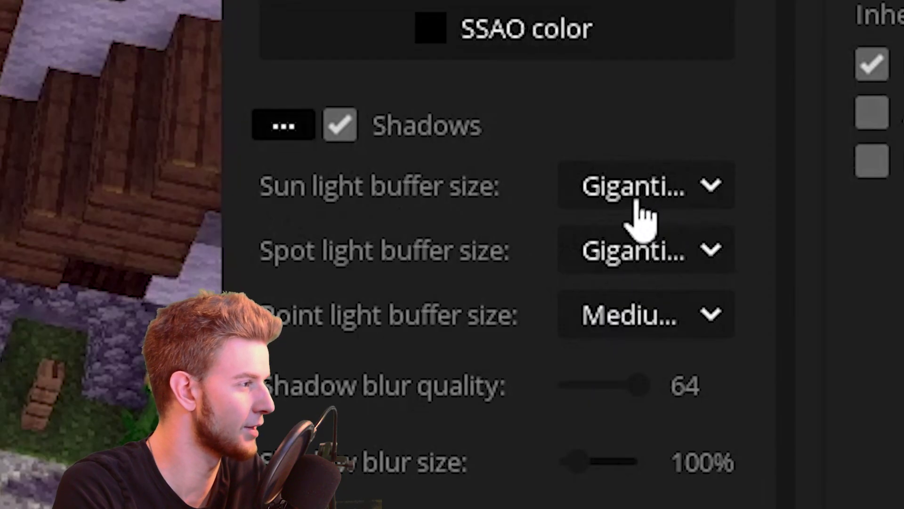
Set the Sun light buffer size to Very small, then back to Gigantic.
{"action": "left_click", "coordinate": [709, 189]}
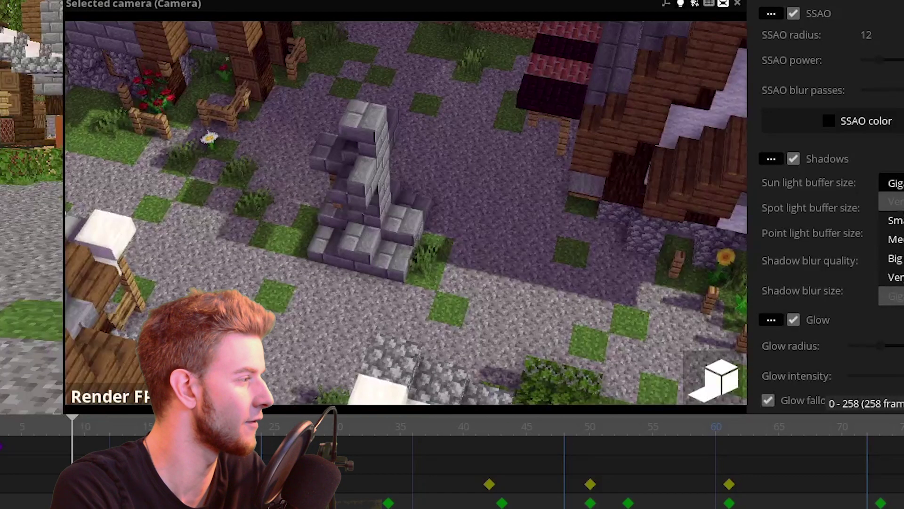
{"action": "left_click", "coordinate": [636, 236]}
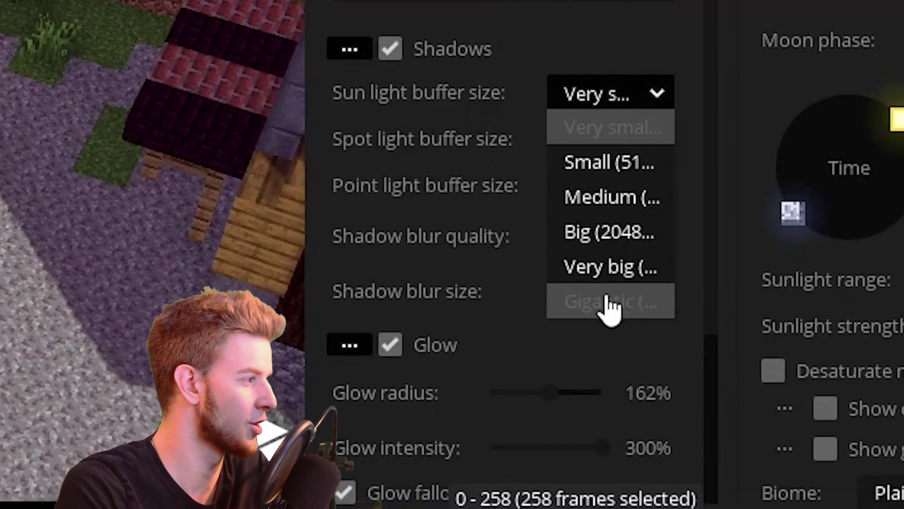
{"action": "left_click", "coordinate": [611, 304]}
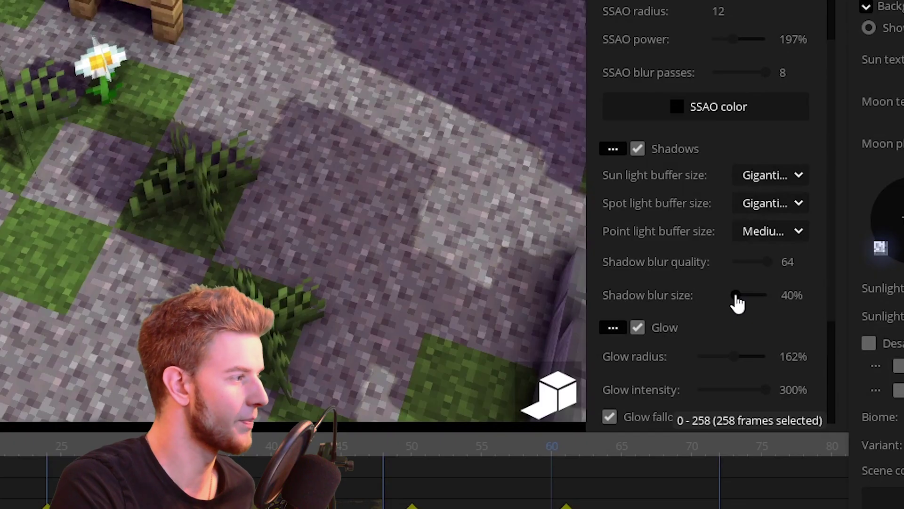
Lower the Shadow blur size to sharpen the shadows on the village floor.
{"action": "left_click_drag", "start_coordinate": [734, 300], "coordinate": [853, 315]}
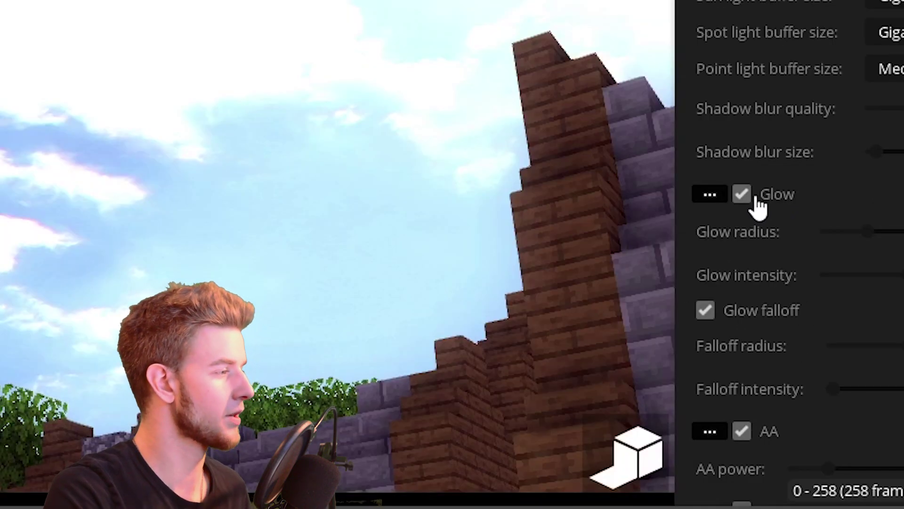
Toggle Glow to compare and reset anti-aliasing power to 100%.
{"action": "left_click", "coordinate": [756, 197]}
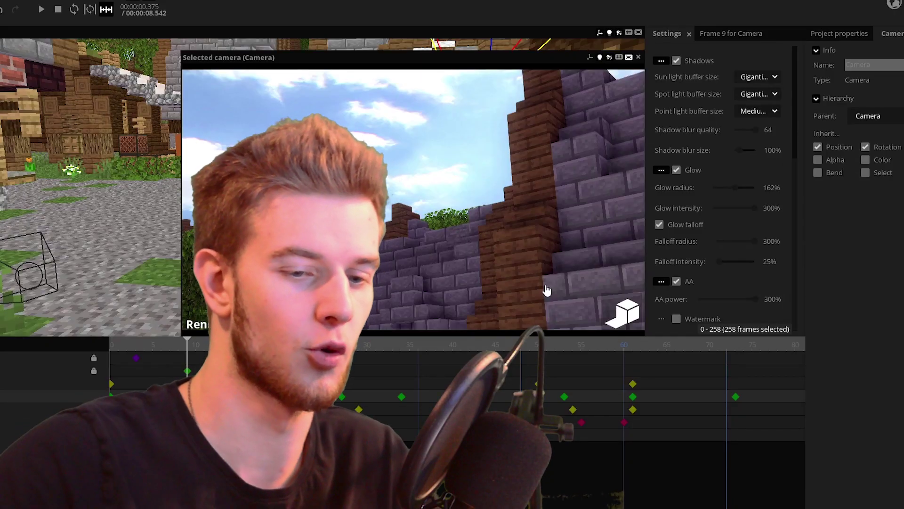
{"action": "right_click", "coordinate": [712, 304]}
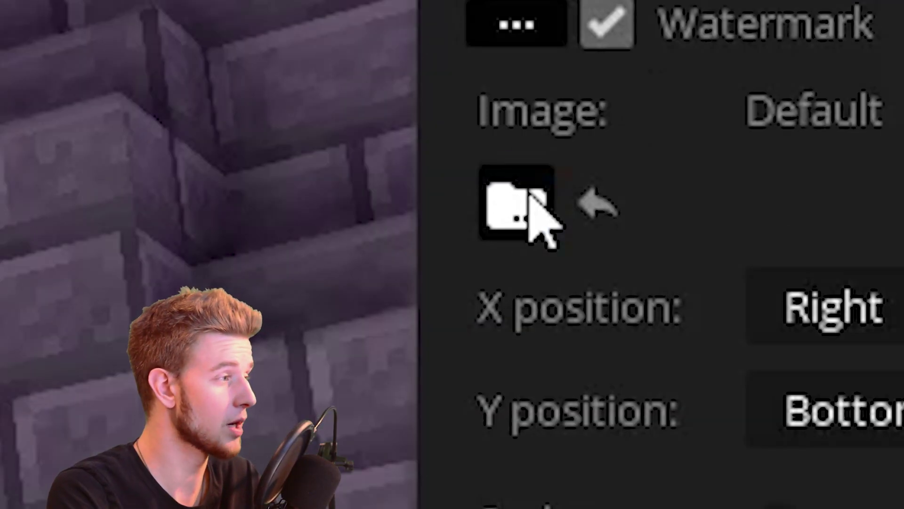
Load LOGO\Triangle_2\Logo_round as the watermark image.
{"action": "left_click", "coordinate": [531, 206]}
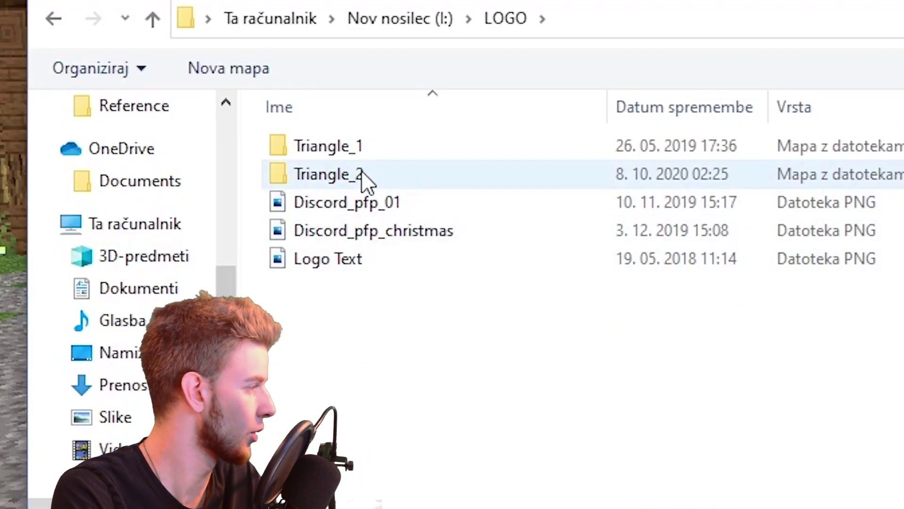
{"action": "double_click", "coordinate": [366, 179]}
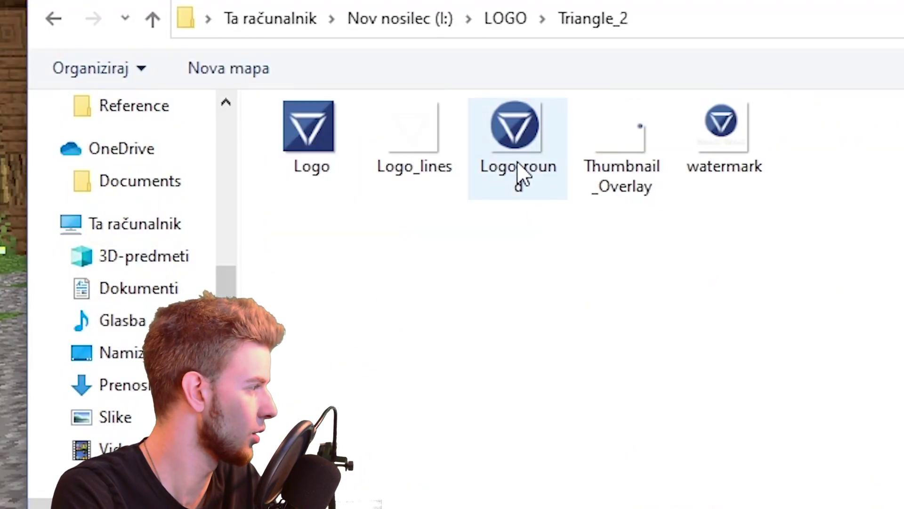
{"action": "double_click", "coordinate": [521, 178]}
Position the watermark Right and Top, and shrink it to 19% scale.
{"action": "left_click", "coordinate": [624, 132]}
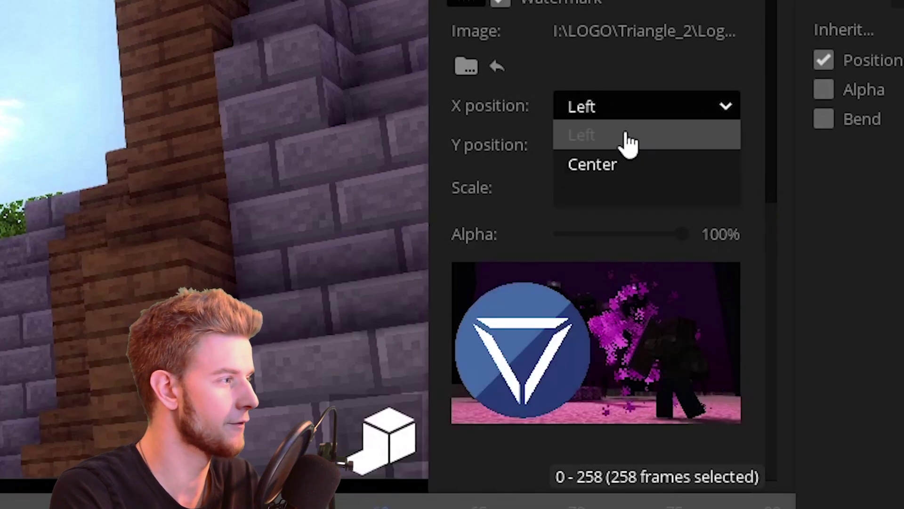
{"action": "left_click", "coordinate": [616, 115]}
{"action": "left_click", "coordinate": [608, 193]}
{"action": "left_click", "coordinate": [636, 146]}
{"action": "left_click", "coordinate": [627, 174]}
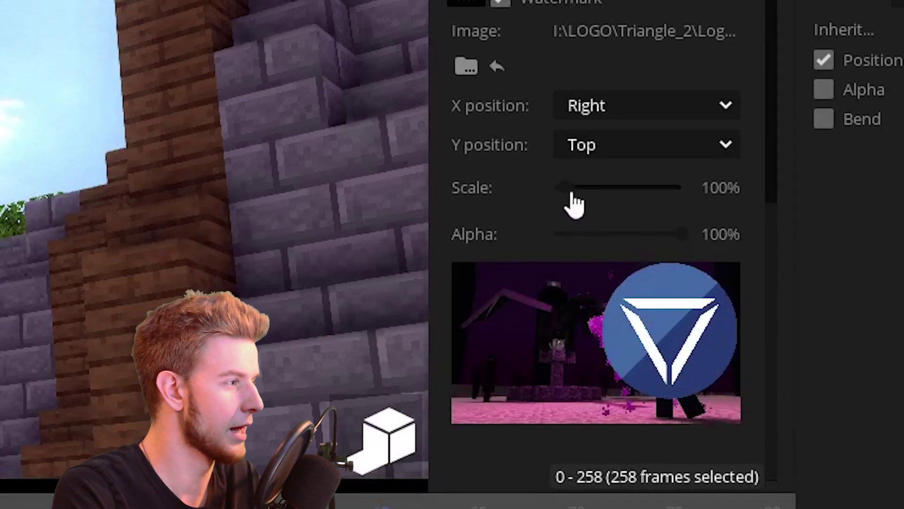
{"action": "mouse_move", "coordinate": [572, 193]}
{"action": "left_mouse_down"}
{"action": "mouse_move", "coordinate": [603, 192]}
{"action": "mouse_move", "coordinate": [561, 204]}
{"action": "left_mouse_up"}
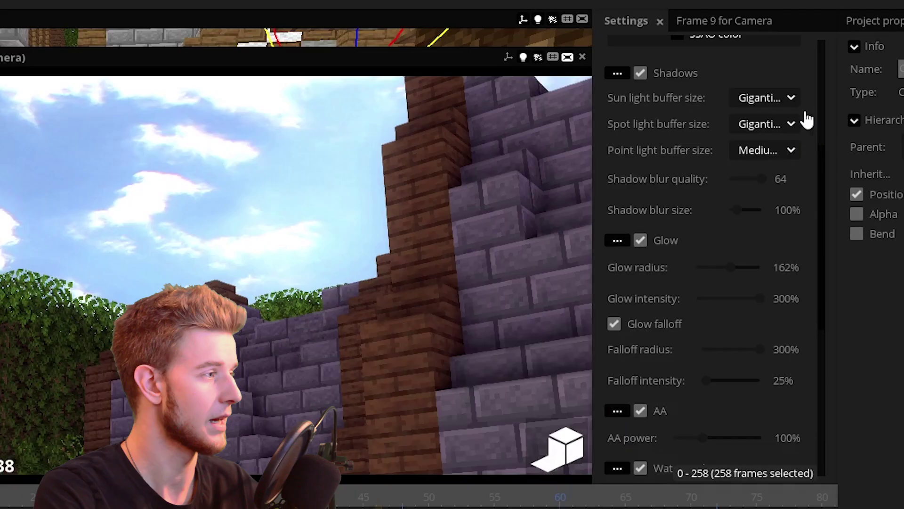
{"action": "left_click_drag", "start_coordinate": [768, 106], "coordinate": [764, 85]}
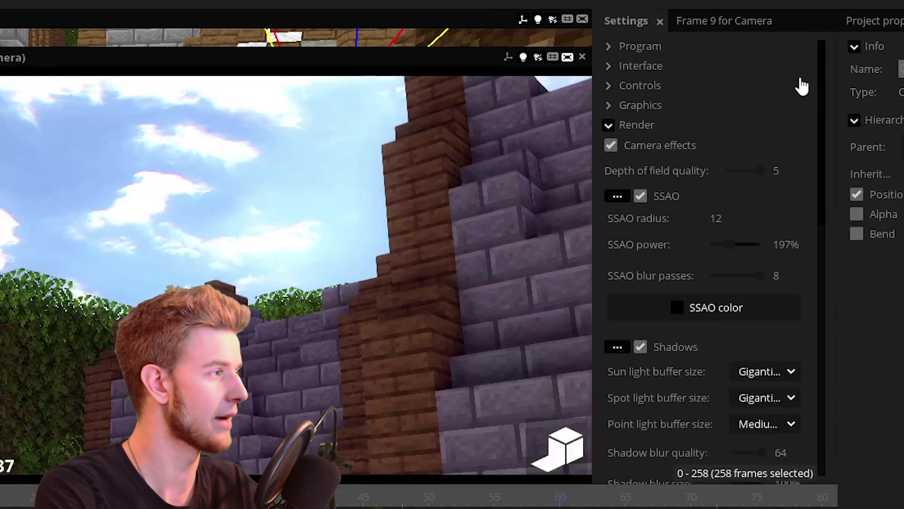